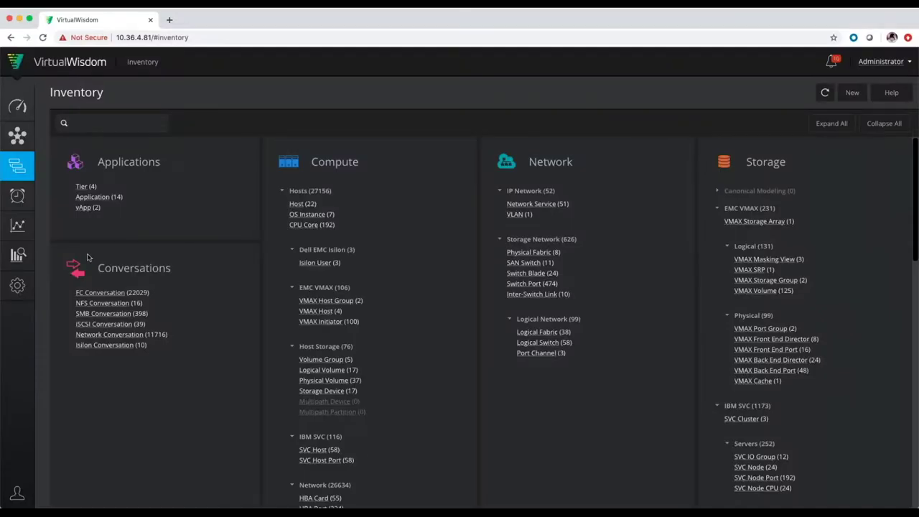
# Step: Open the VI-FC-Performance-Buffer Credit-6.3-1 report template and review its HBA port, inter-switch link and storage port buffer credit charts
pyautogui.click(18, 227)
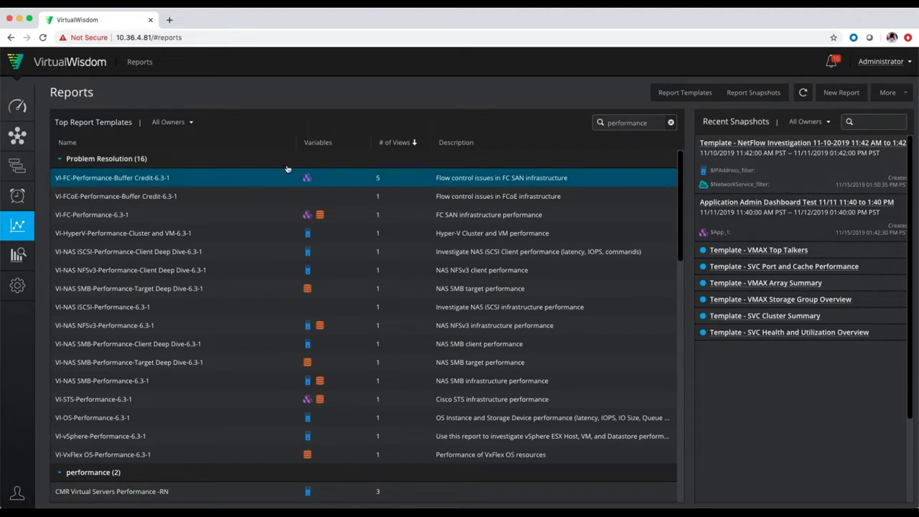
pyautogui.click(111, 179)
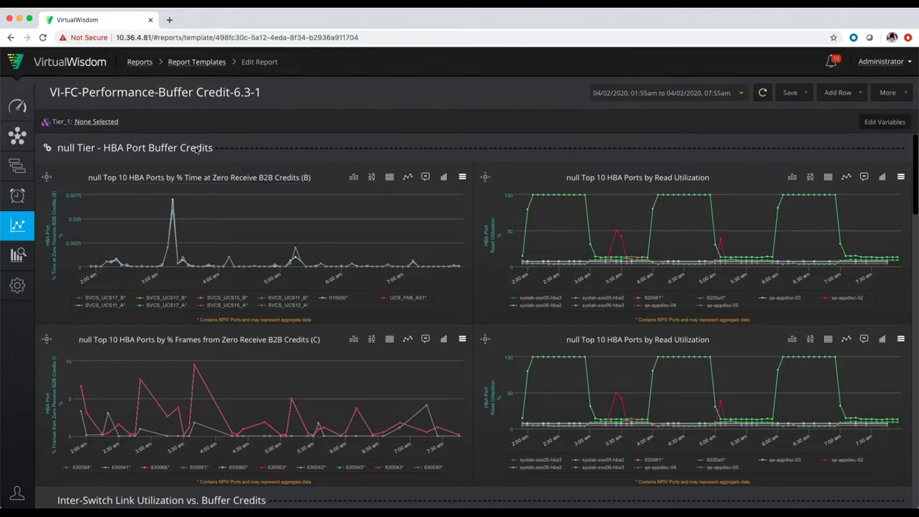
pyautogui.scroll(-5, 216, 280)
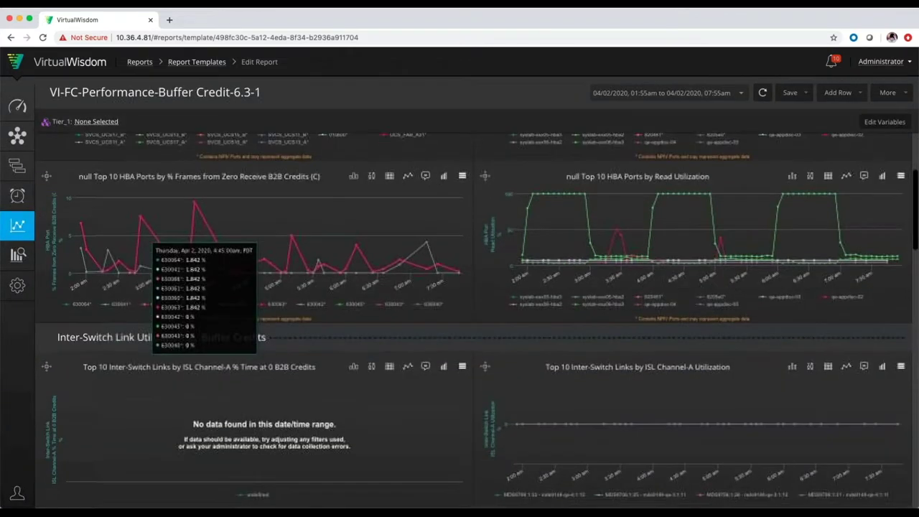
pyautogui.scroll(-1, 155, 307)
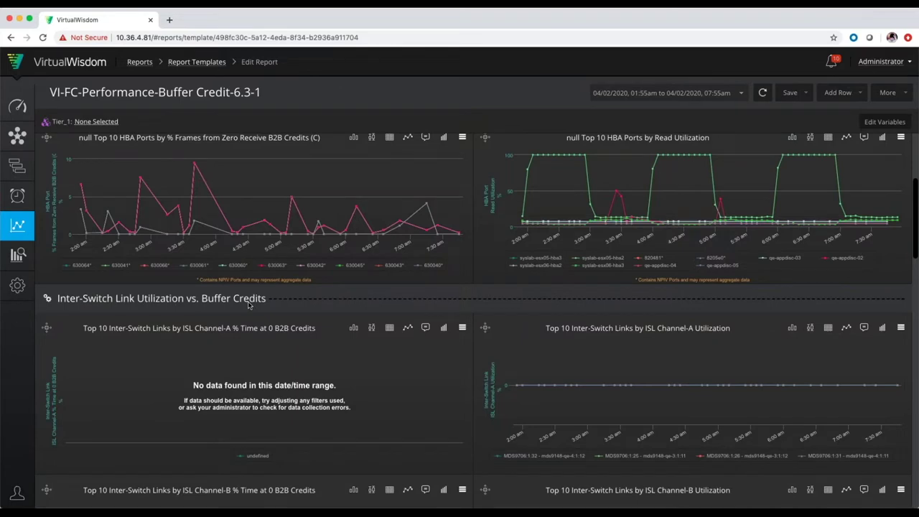
pyautogui.scroll(-10, 249, 305)
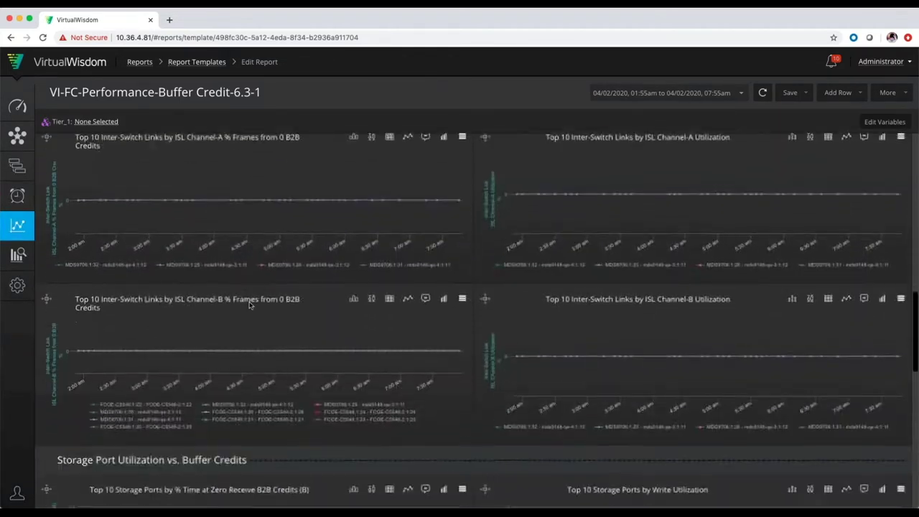
pyautogui.scroll(-4, 249, 305)
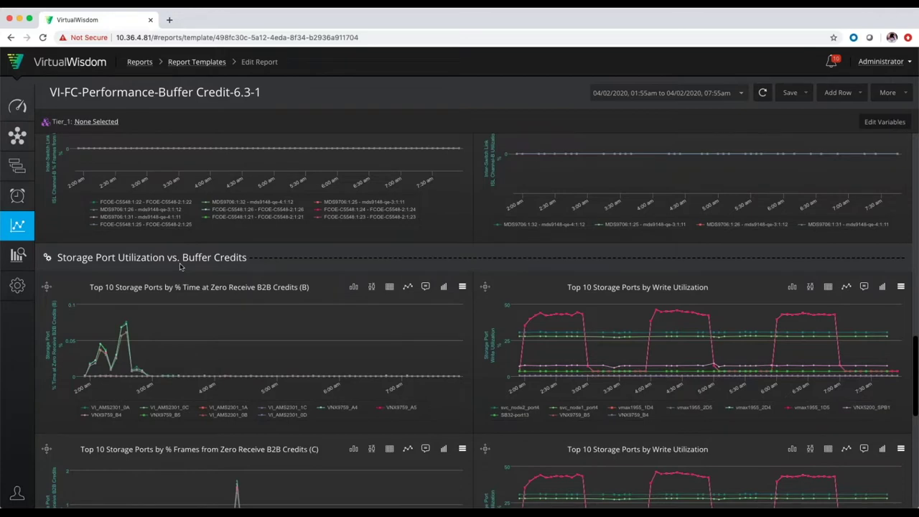
pyautogui.scroll(-1, 180, 266)
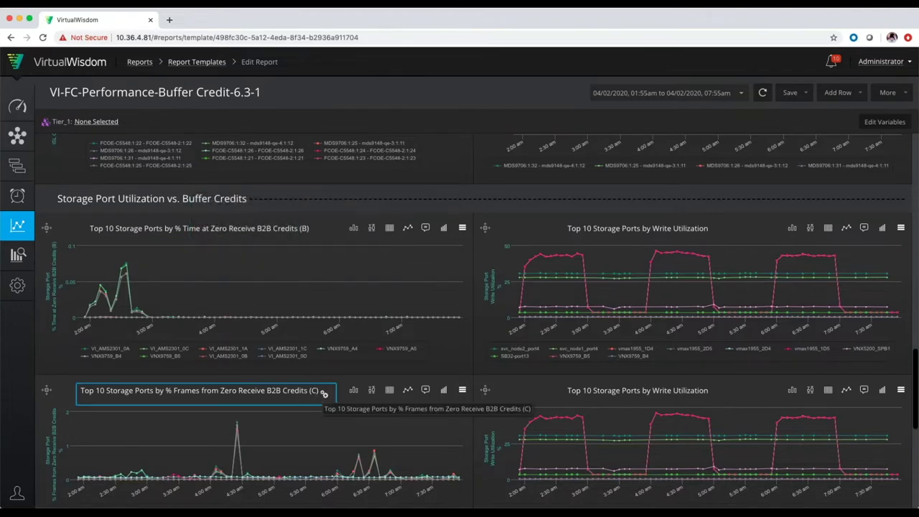
pyautogui.scroll(-5, 319, 394)
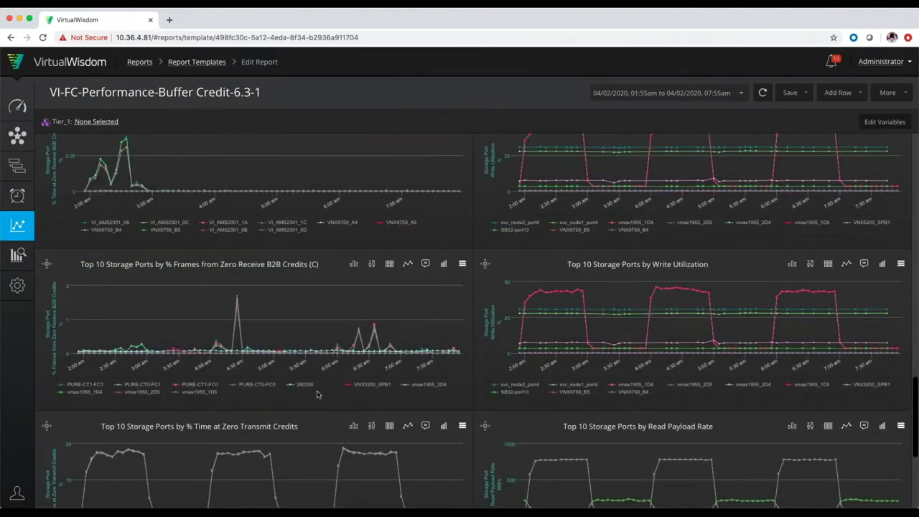
pyautogui.scroll(-3, 319, 394)
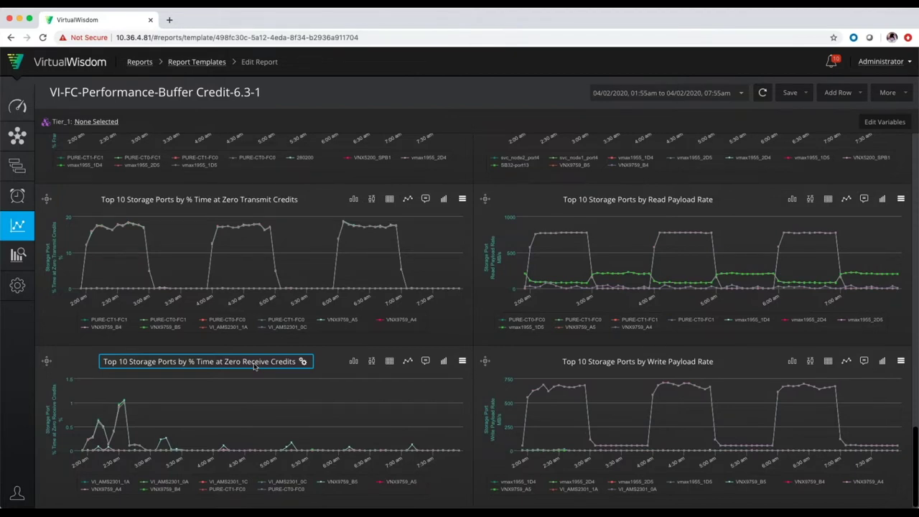
pyautogui.moveTo(241, 247)
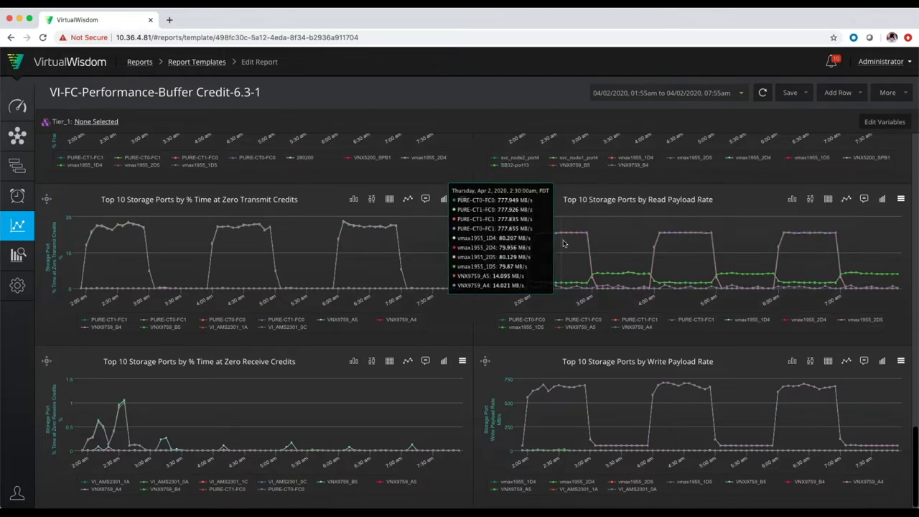
# Step: Compare the HBA ports' read utilization chart with the storage ports' zero transmit credits and read payload rate charts
pyautogui.scroll(3, 560, 241)
pyautogui.scroll(10, 563, 244)
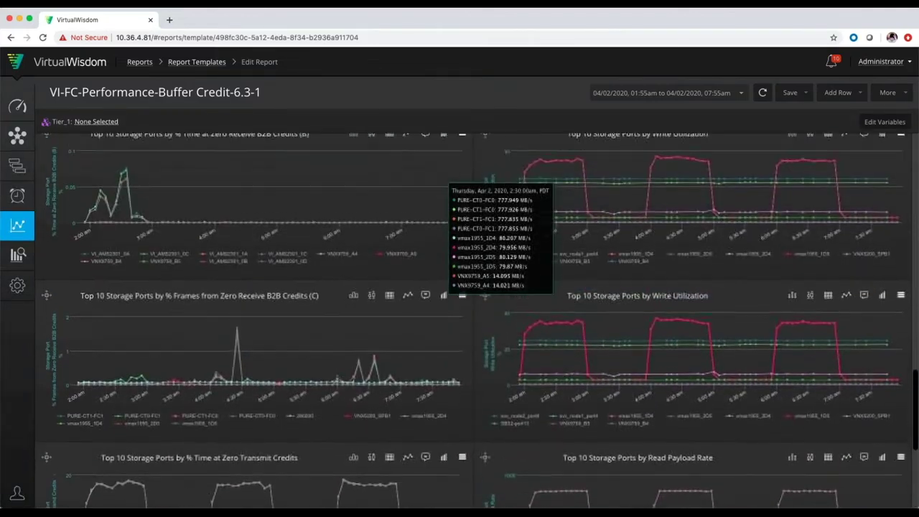
pyautogui.scroll(10, 474, 321)
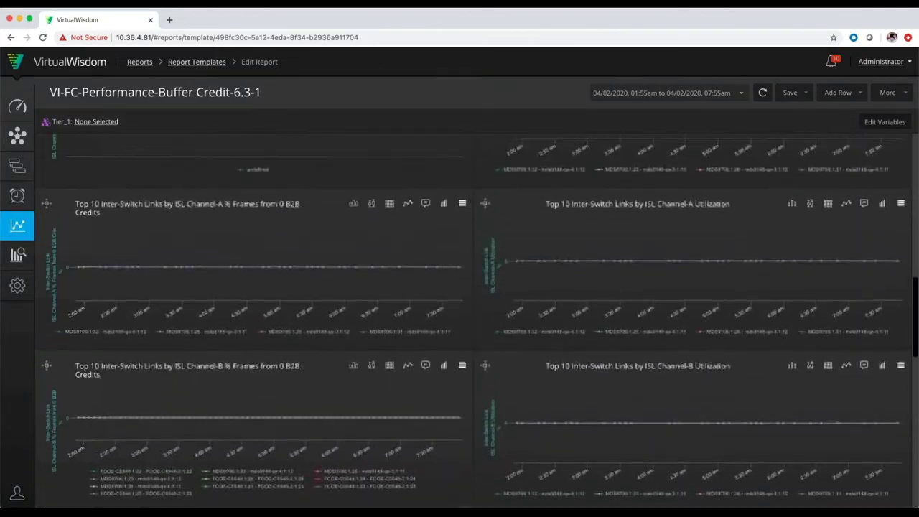
pyautogui.scroll(10, 474, 321)
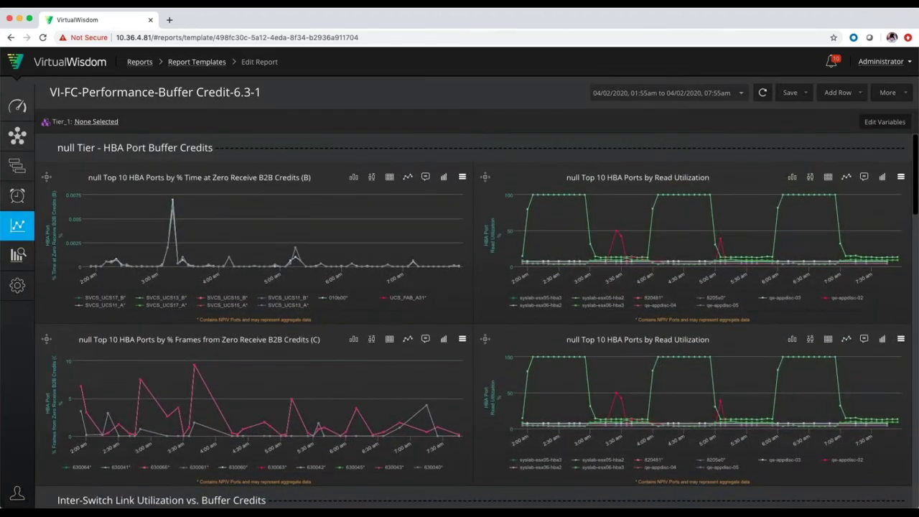
pyautogui.moveTo(542, 248)
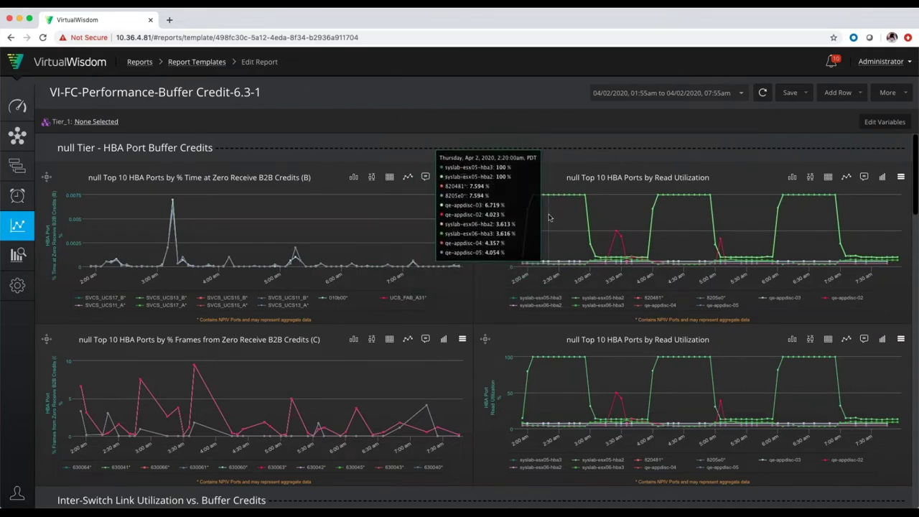
pyautogui.scroll(-5, 549, 218)
pyautogui.scroll(-10, 477, 317)
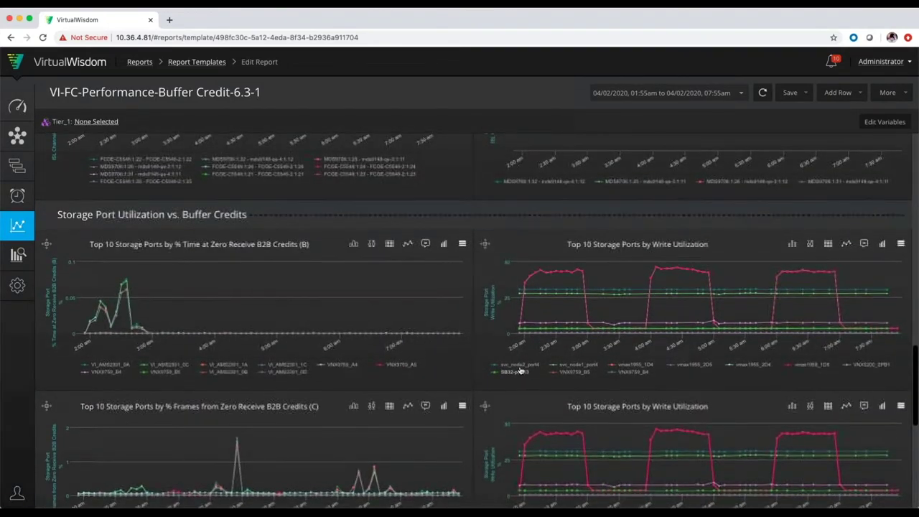
pyautogui.scroll(-3, 546, 287)
pyautogui.scroll(-2, 574, 273)
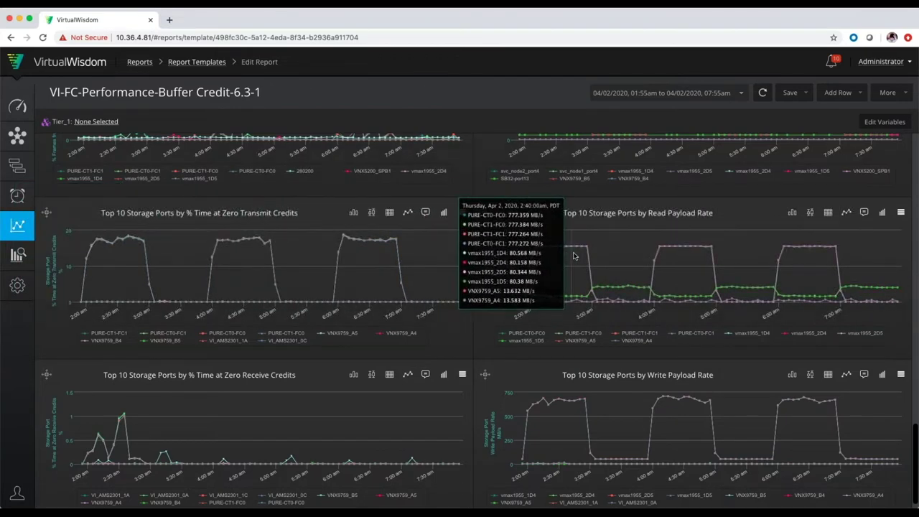
pyautogui.scroll(15, 574, 256)
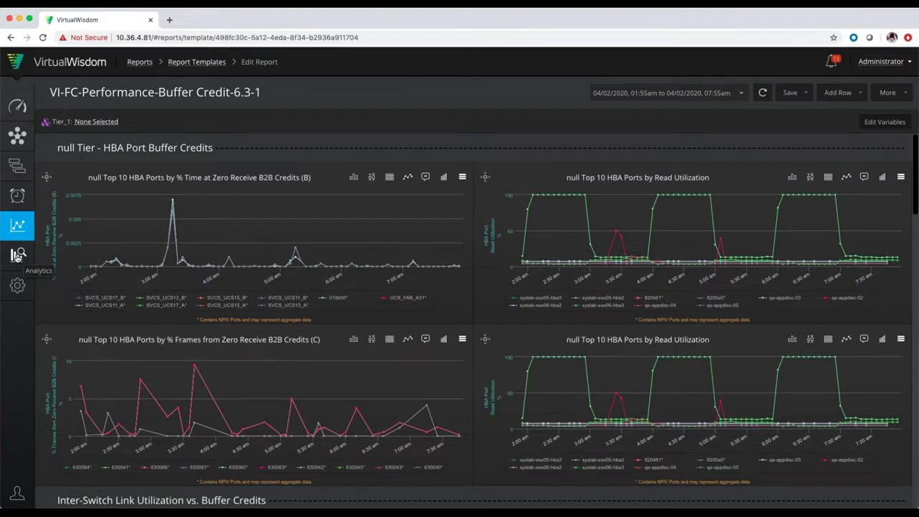
# Step: Create an Event Advisor analysis for the Storage Port metric % Time at Zero Transmit Credits and run it
pyautogui.click(17, 256)
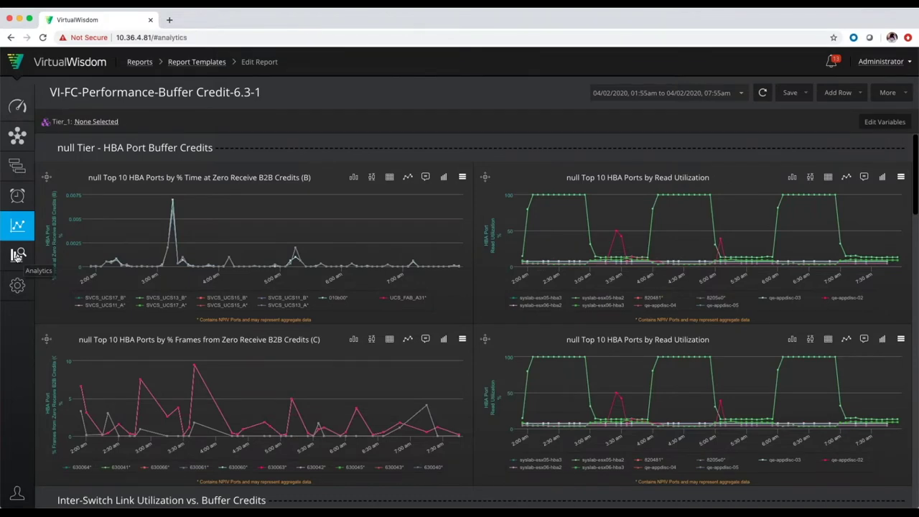
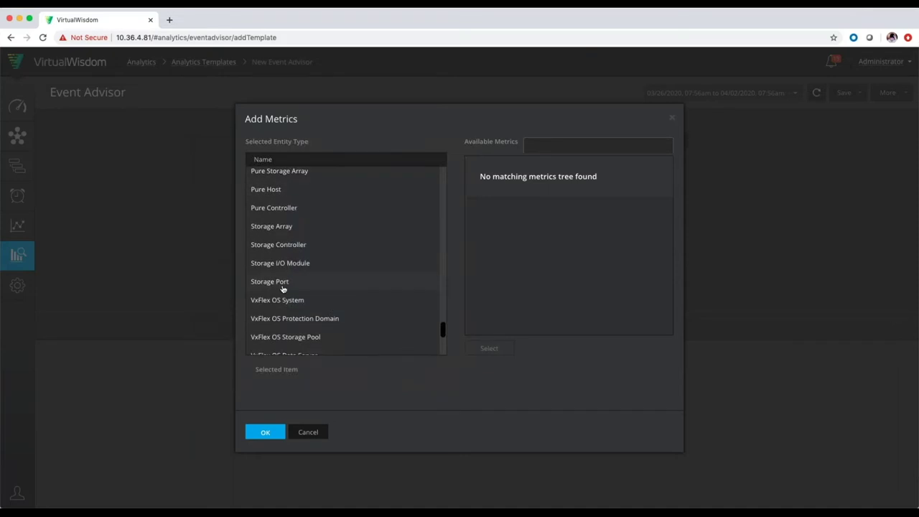
pyautogui.click(551, 147)
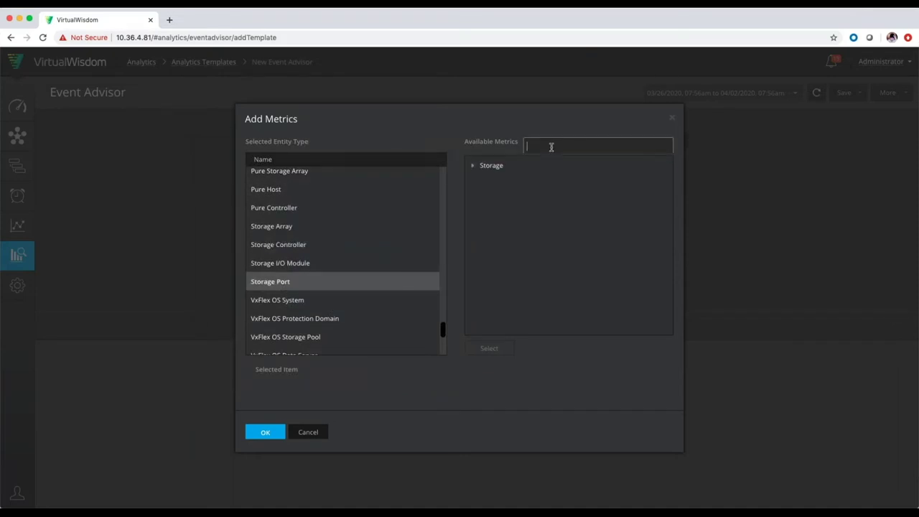
pyautogui.write('%')
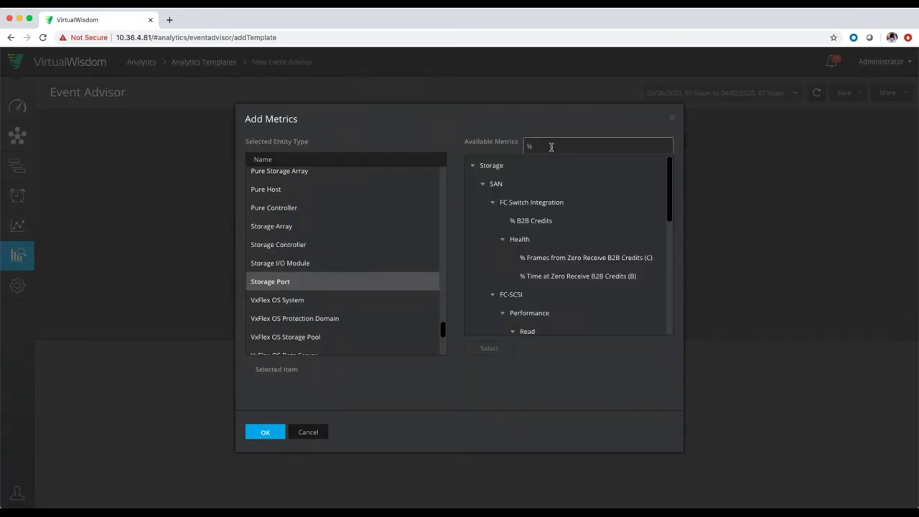
pyautogui.scroll(-1, 670, 187)
pyautogui.moveTo(669, 188); pyautogui.dragTo(663, 300)
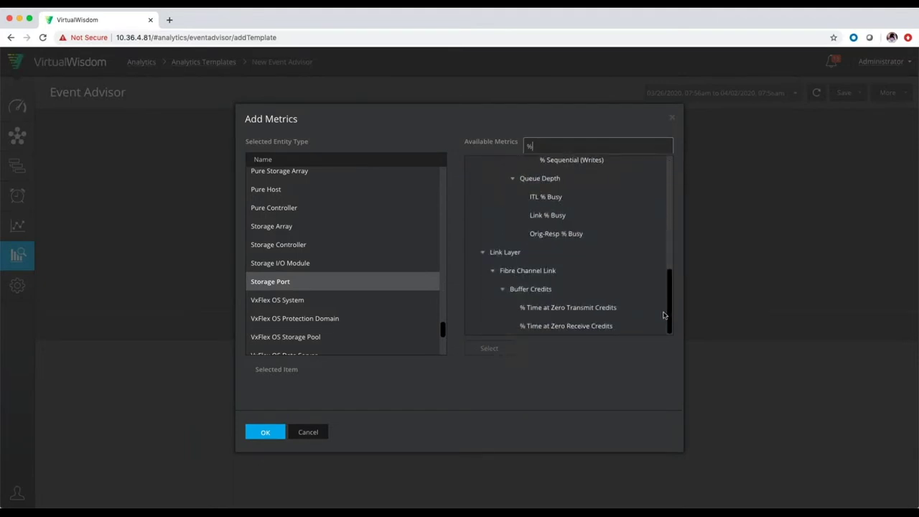
pyautogui.click(570, 314)
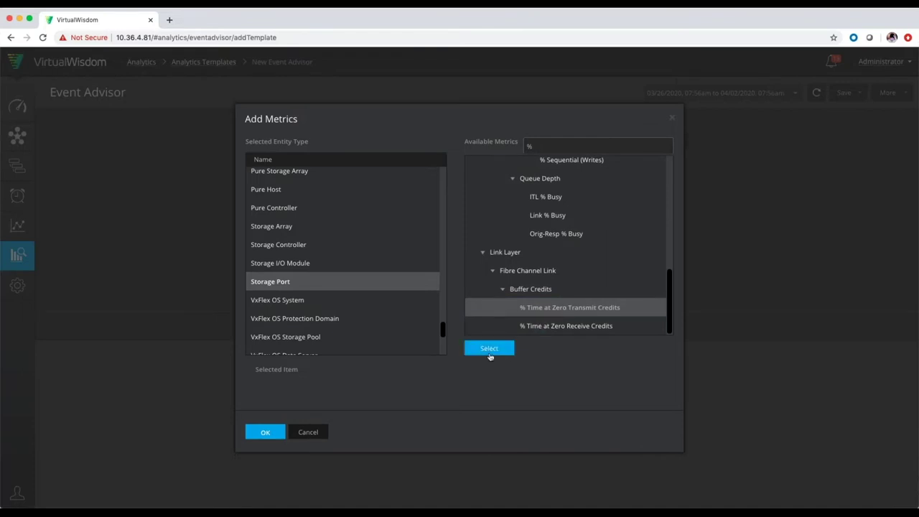
pyautogui.click(491, 351)
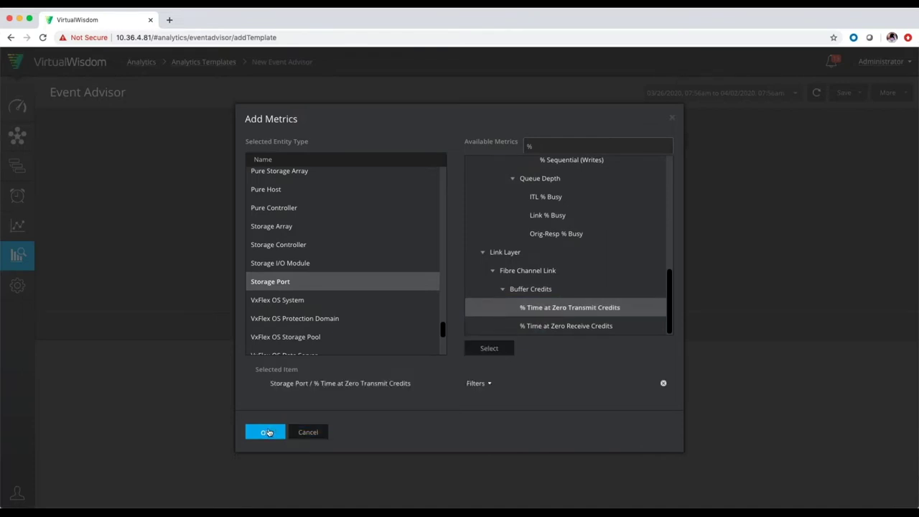
pyautogui.click(270, 433)
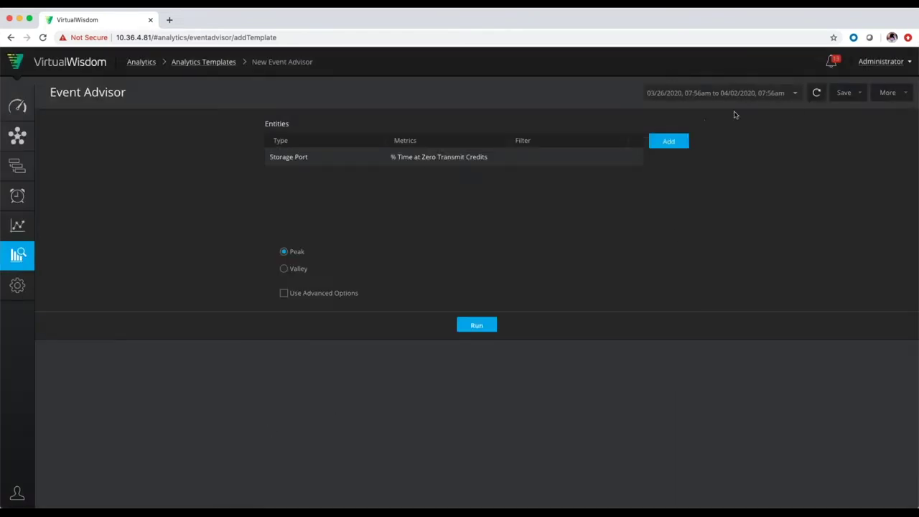
pyautogui.click(479, 327)
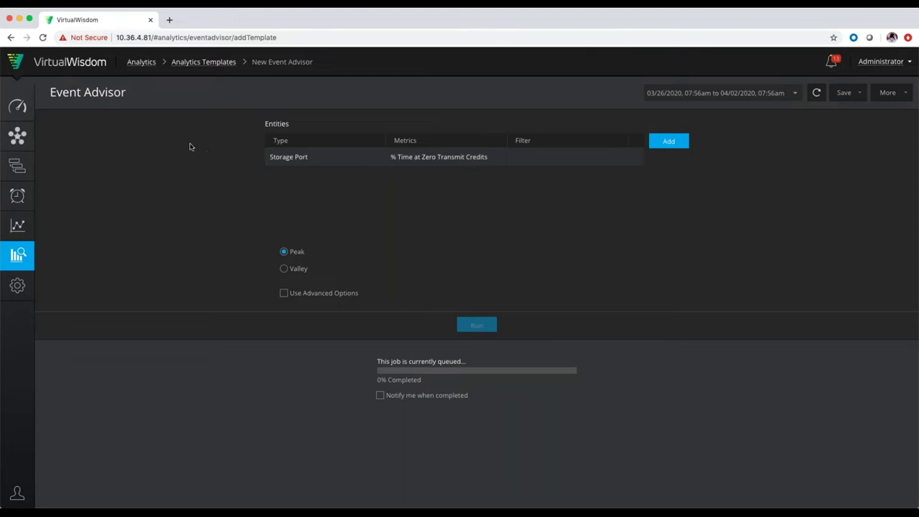
# Step: Leave the analysis without saving its template and open the saved Event Advisor output Buffer Starvation VLog
pyautogui.click(143, 63)
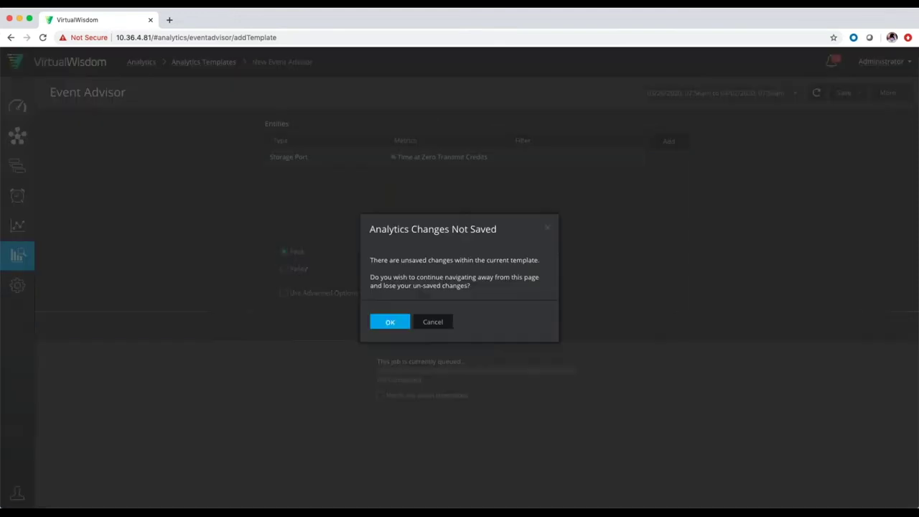
pyautogui.click(392, 323)
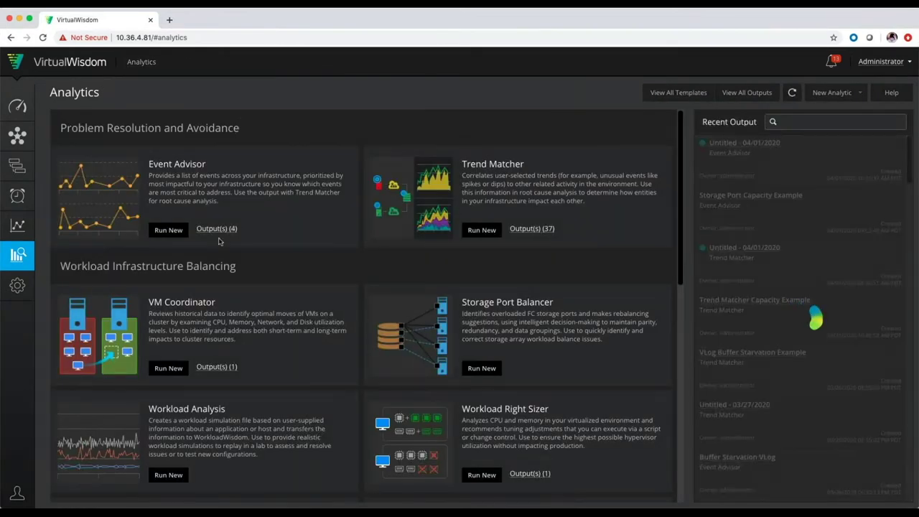
pyautogui.click(217, 232)
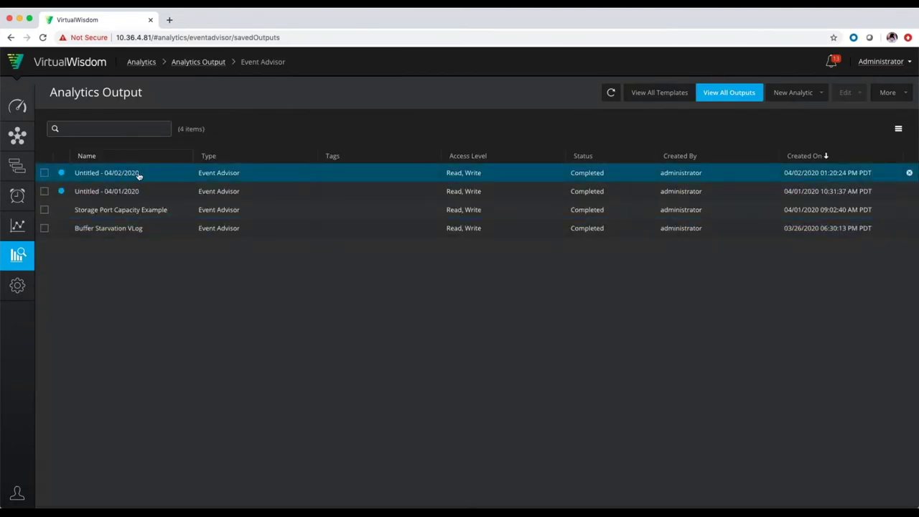
pyautogui.click(98, 229)
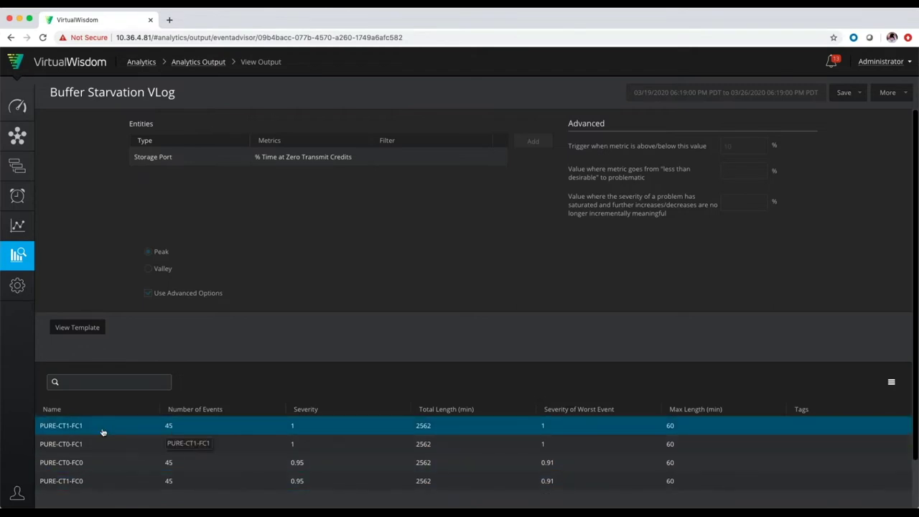
# Step: Open the events of storage port PURE-CT1-FC1 and review their zero transmit credits charts
pyautogui.click(209, 429)
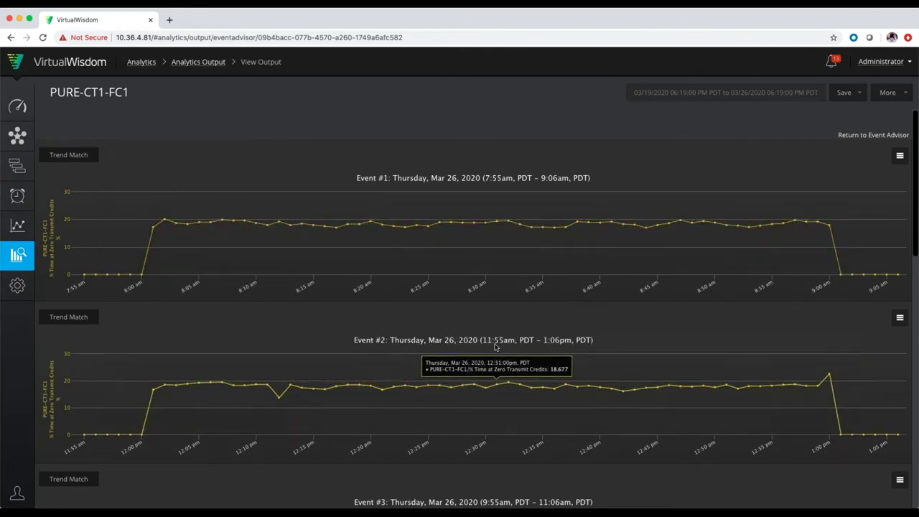
pyautogui.scroll(-8, 495, 370)
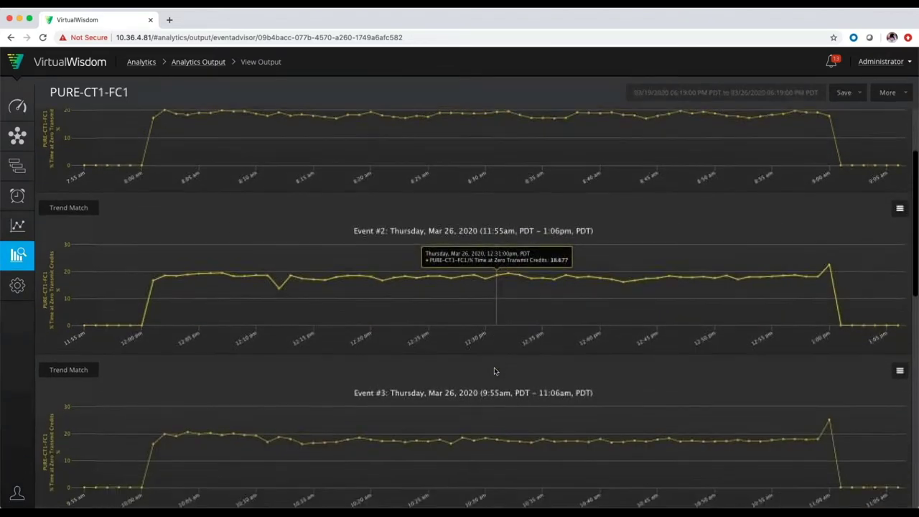
pyautogui.scroll(8, 379, 366)
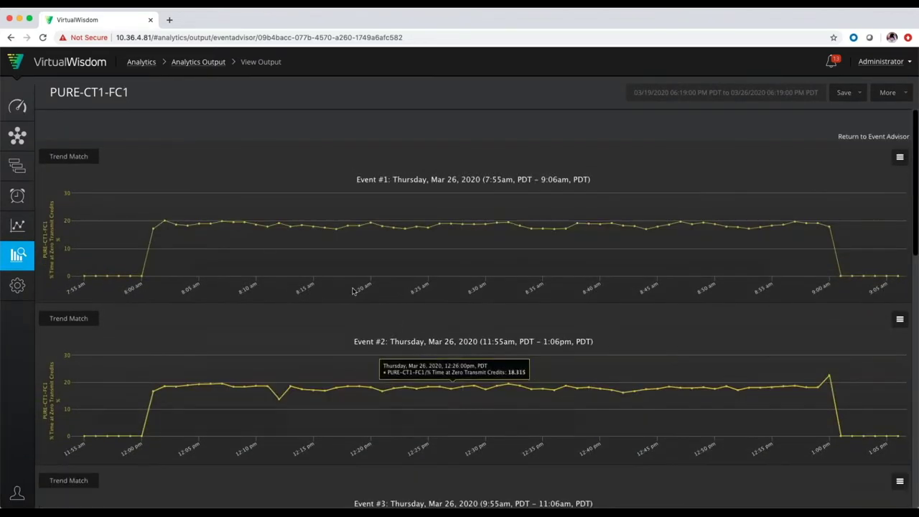
# Step: Open a trend match for Event #1 of PURE-CT1-FC1 and select Buffer Credit Starvation as the situation to analyze
pyautogui.click(77, 162)
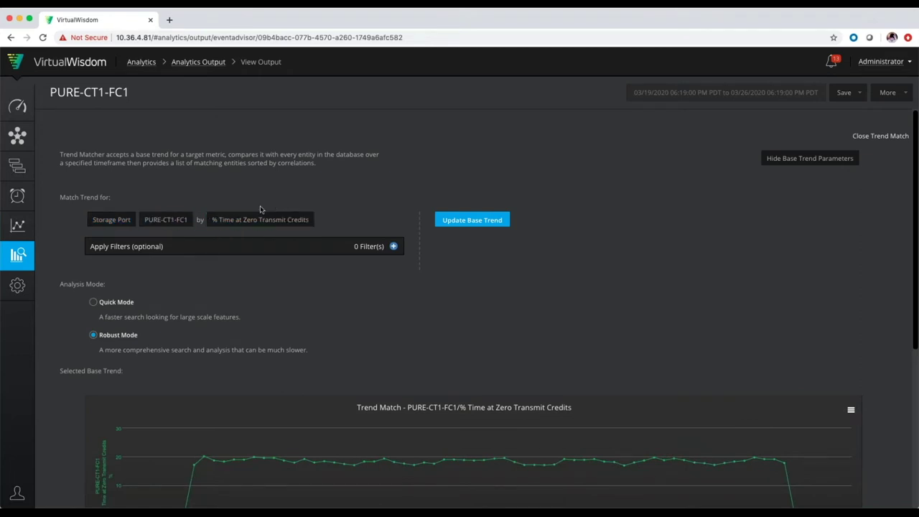
pyautogui.scroll(-3, 520, 364)
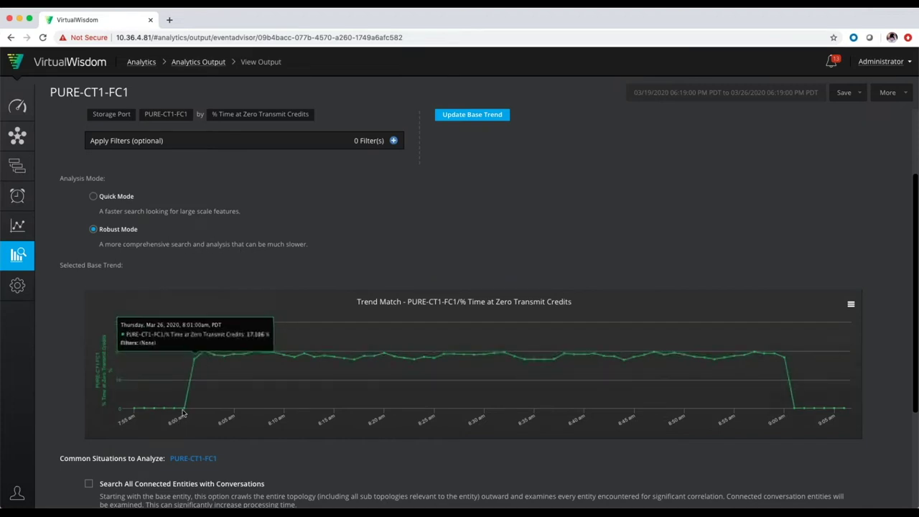
pyautogui.scroll(-5, 415, 353)
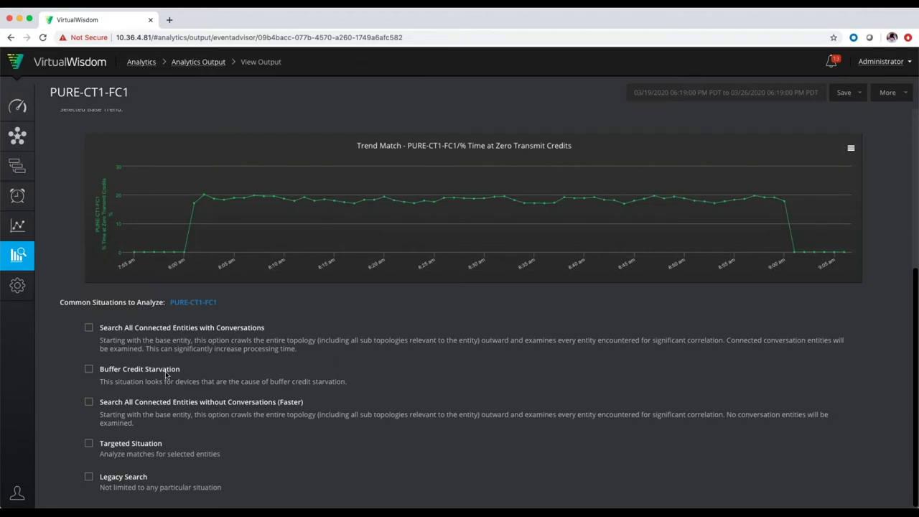
pyautogui.click(89, 370)
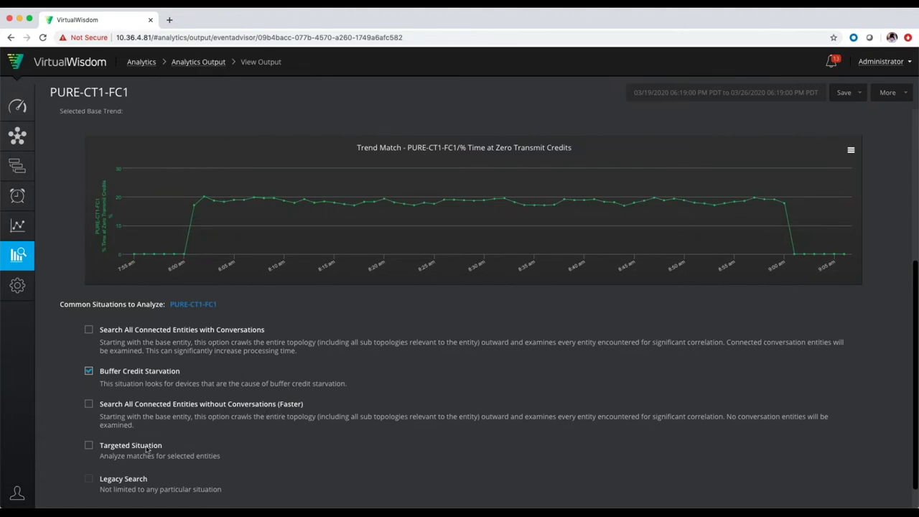
pyautogui.click(89, 446)
pyautogui.scroll(-1, 215, 446)
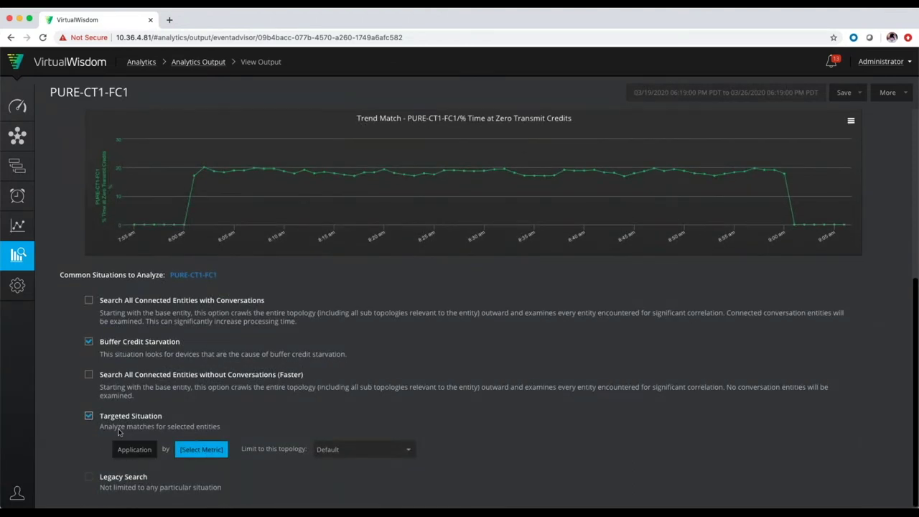
pyautogui.click(89, 417)
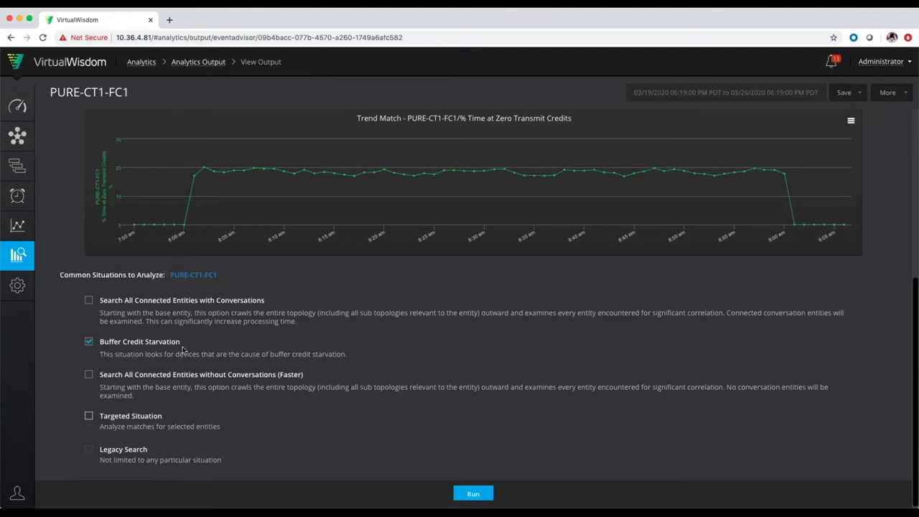
# Step: Leave the trend match setup and open the saved Trend Matcher output VLog Buffer Starvation Example
pyautogui.scroll(5, 222, 350)
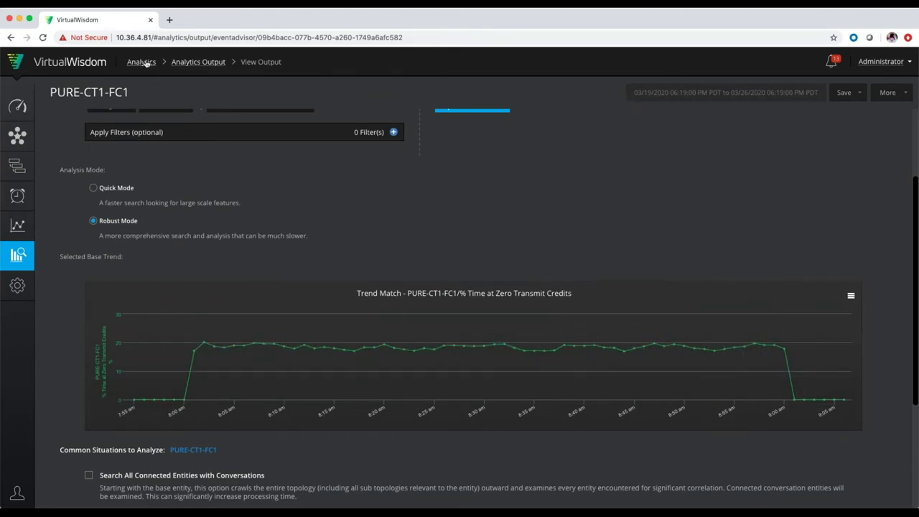
pyautogui.click(144, 63)
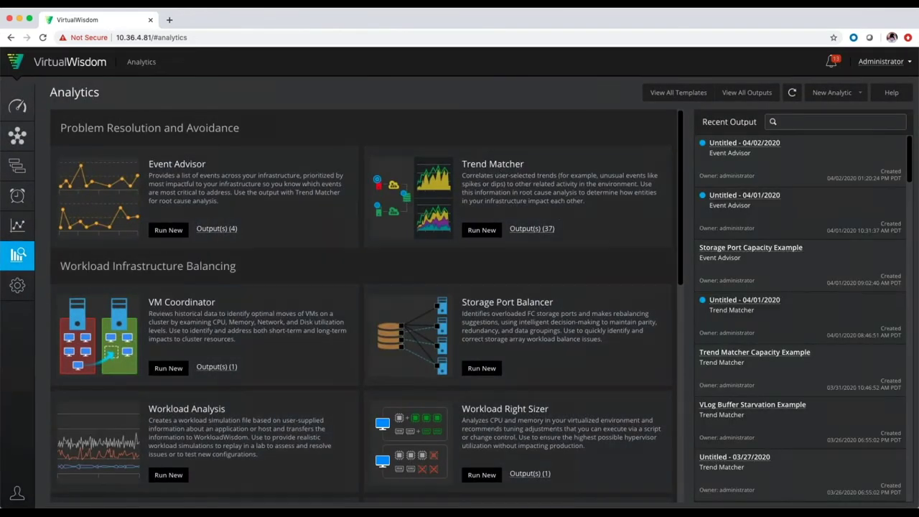
pyautogui.click(530, 229)
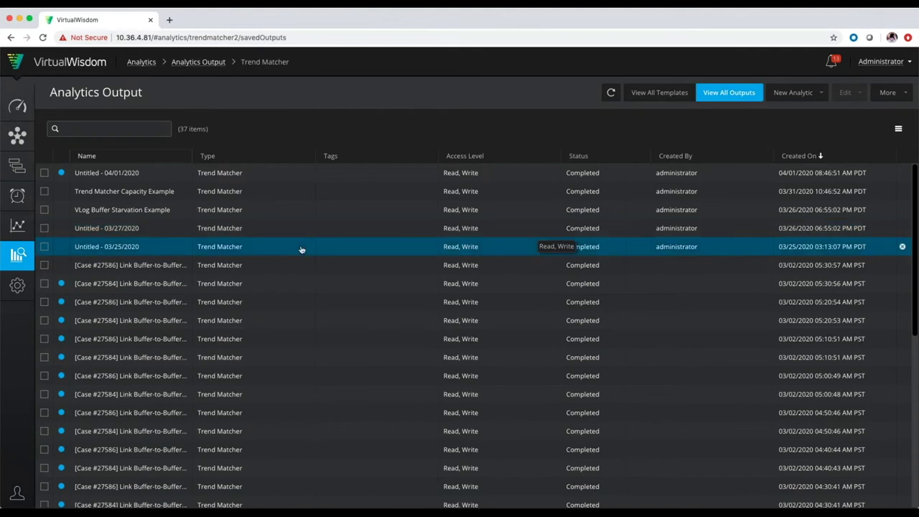
pyautogui.click(115, 210)
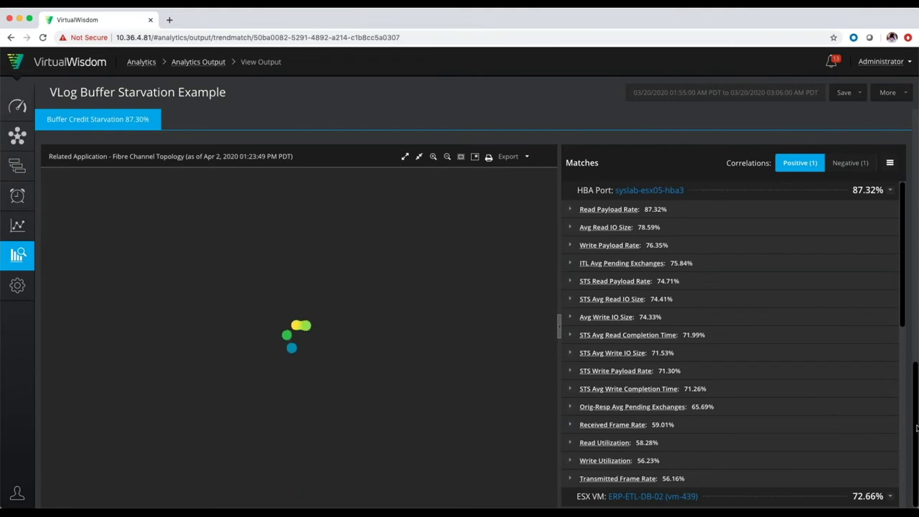
# Step: Review the saved output's base trend parameters and zero transmit credits chart, and return to its topology and matches
pyautogui.scroll(10, 916, 427)
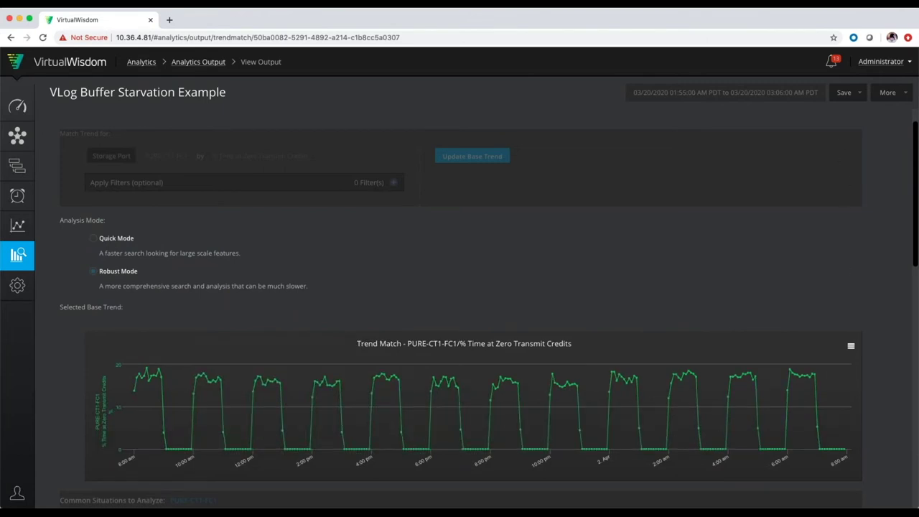
pyautogui.scroll(2, 915, 198)
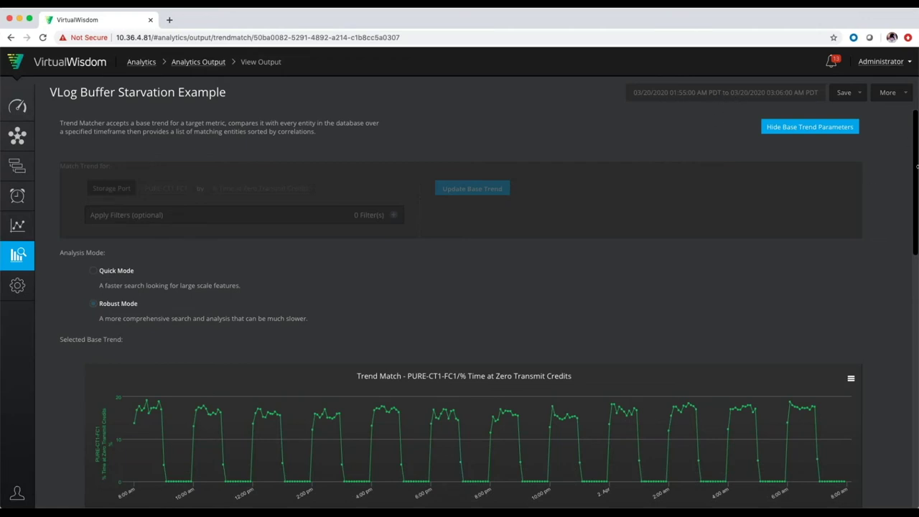
pyautogui.scroll(-10, 904, 323)
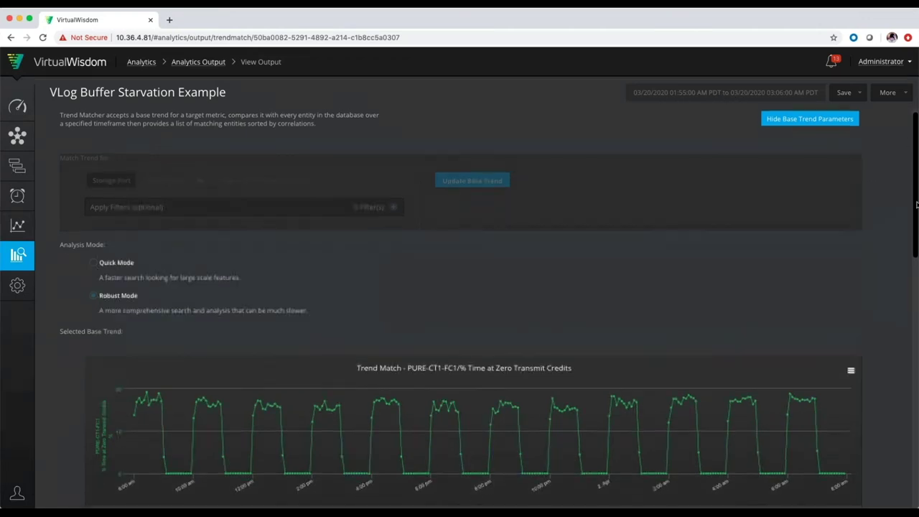
pyautogui.scroll(-2, 892, 436)
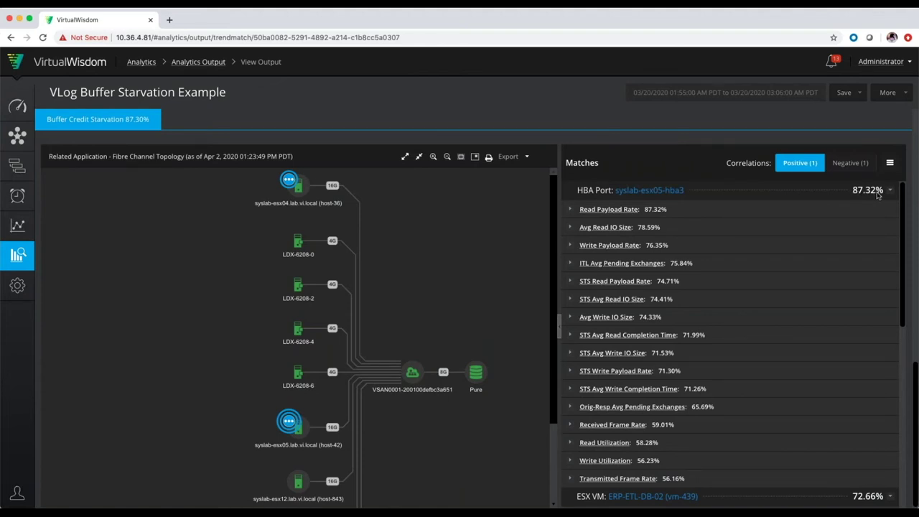
# Step: Compare the Read Payload Rate, STS Read Payload Rate and Read Utilization charts of HBA port syslab-esx05-hba3 with the base trend
pyautogui.click(570, 211)
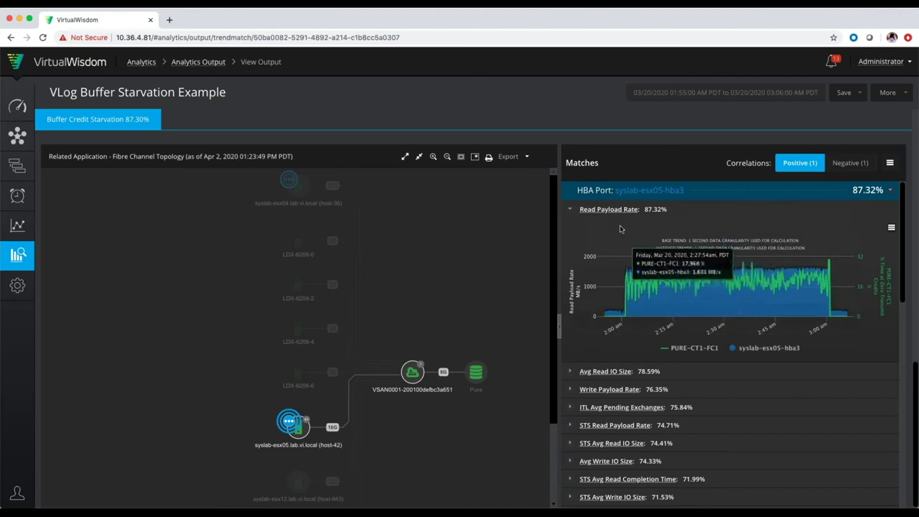
pyautogui.click(569, 209)
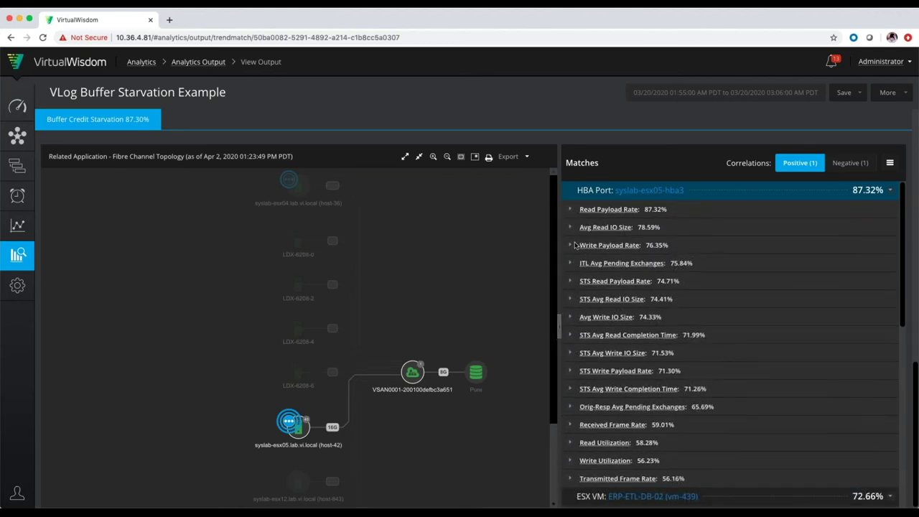
pyautogui.click(570, 283)
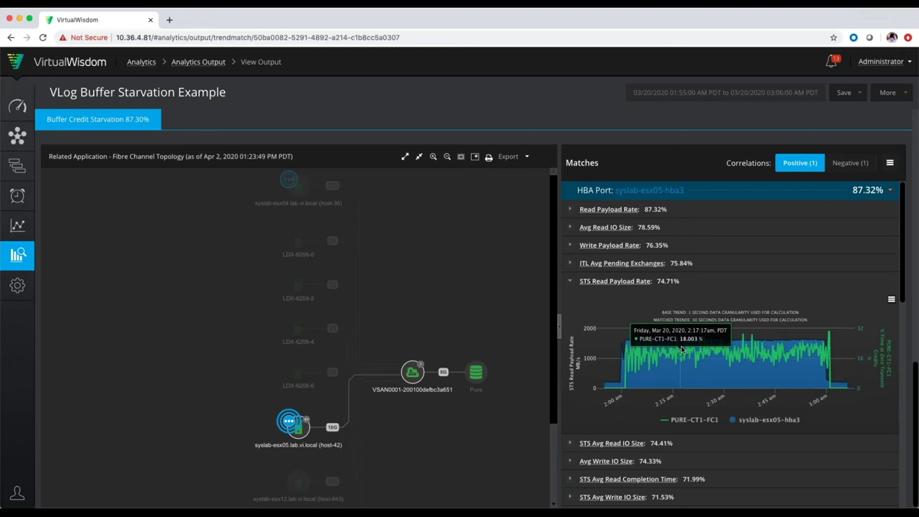
pyautogui.click(571, 282)
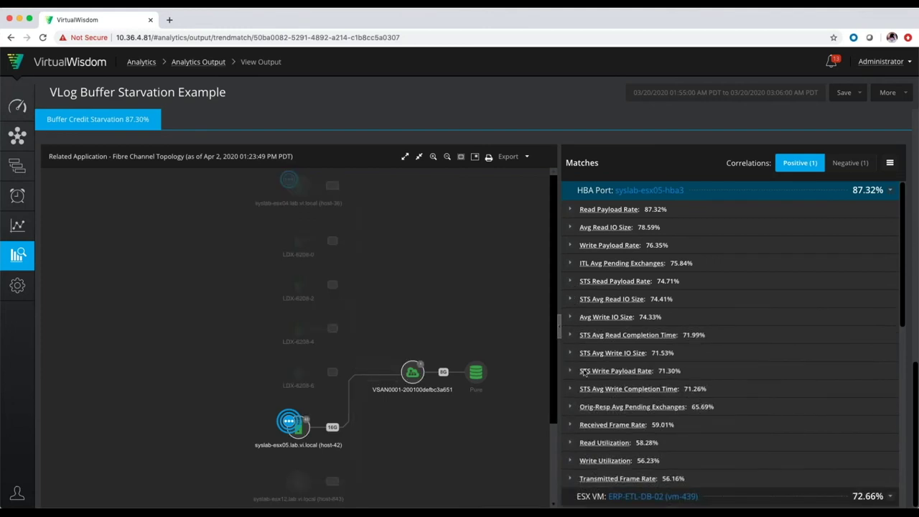
pyautogui.click(570, 443)
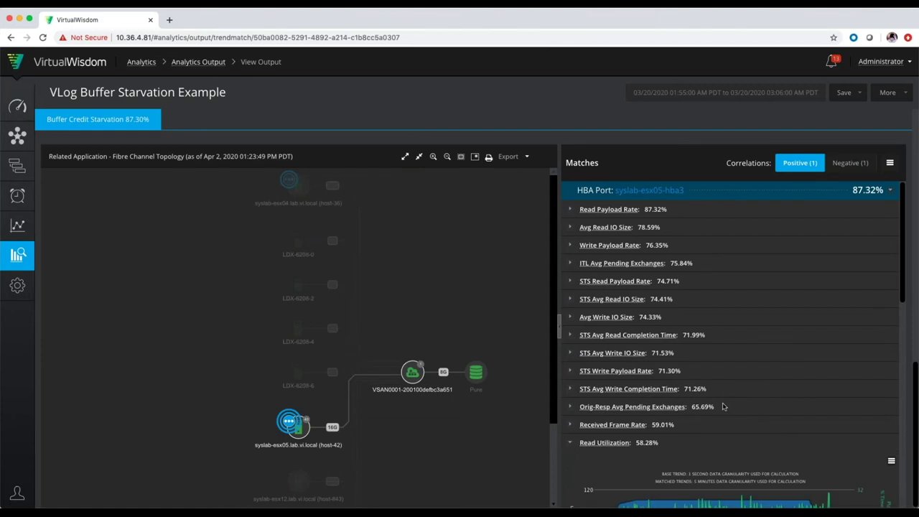
pyautogui.scroll(-3, 727, 407)
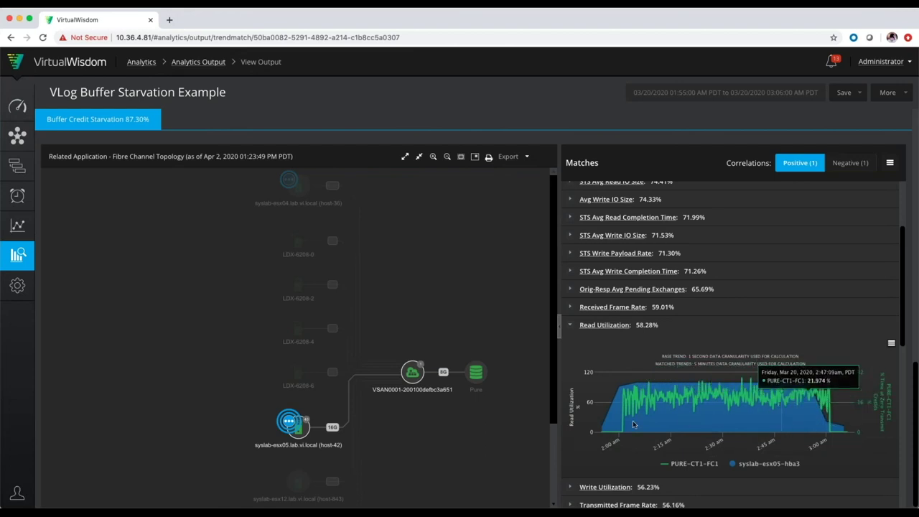
pyautogui.click(570, 325)
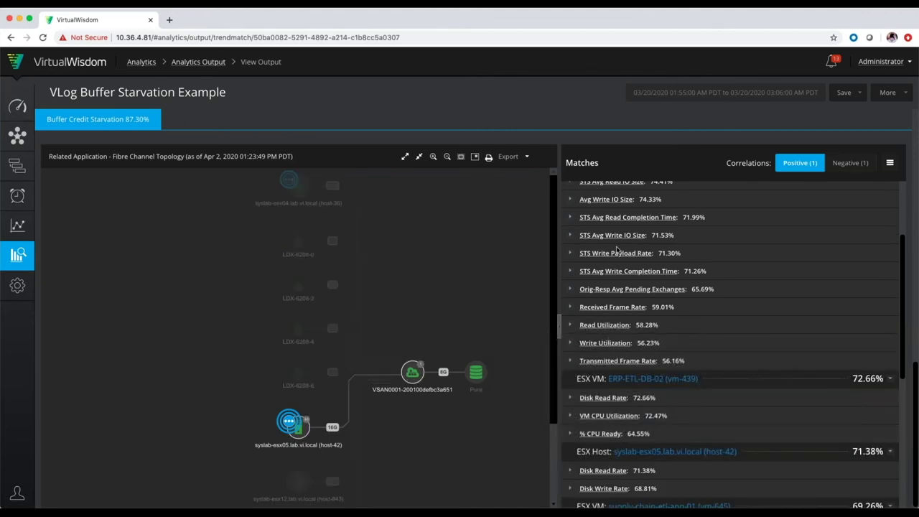
pyautogui.scroll(1, 613, 225)
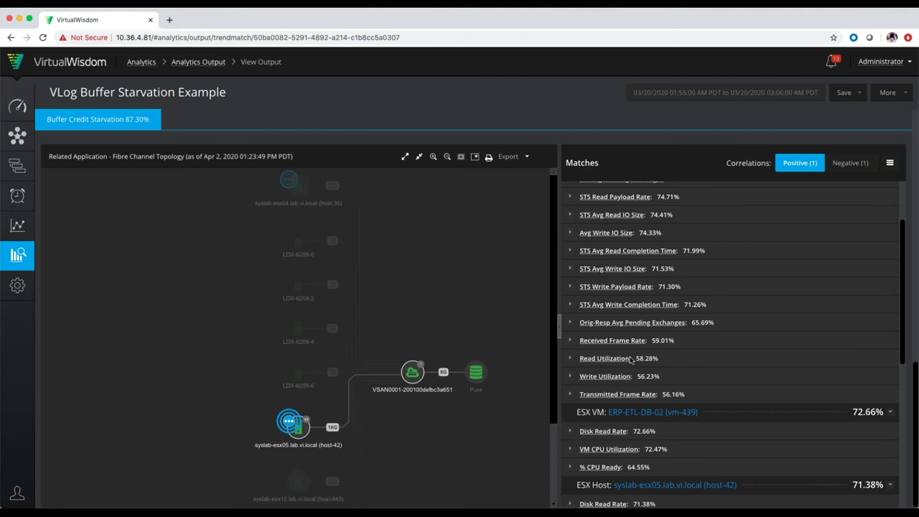
# Step: Compare the Disk Read Rate and % CPU Ready charts of ESX VM ERP-ETL-DB-02 with the base trend
pyautogui.scroll(-3, 630, 360)
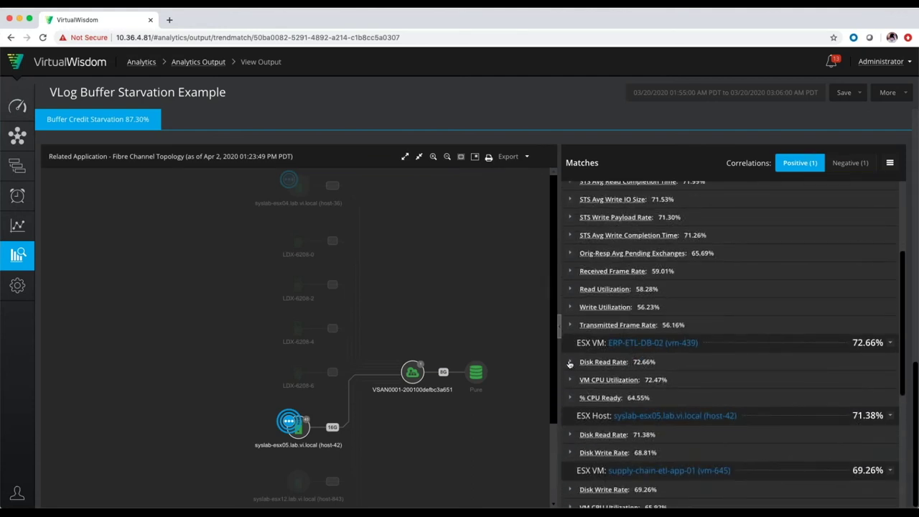
pyautogui.click(570, 363)
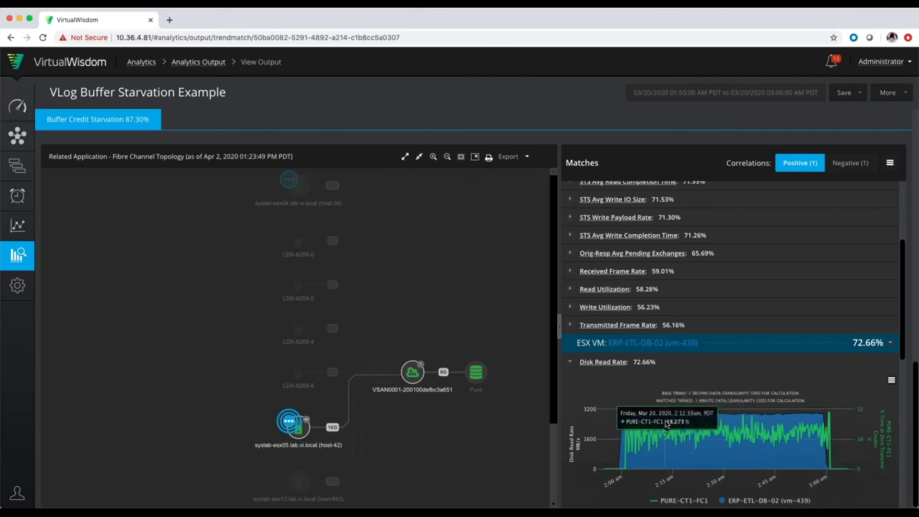
pyautogui.click(570, 362)
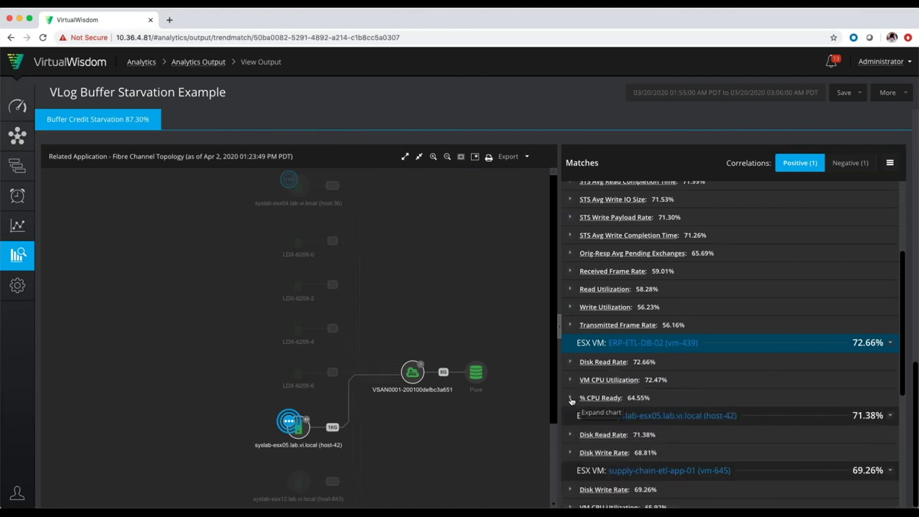
pyautogui.click(572, 399)
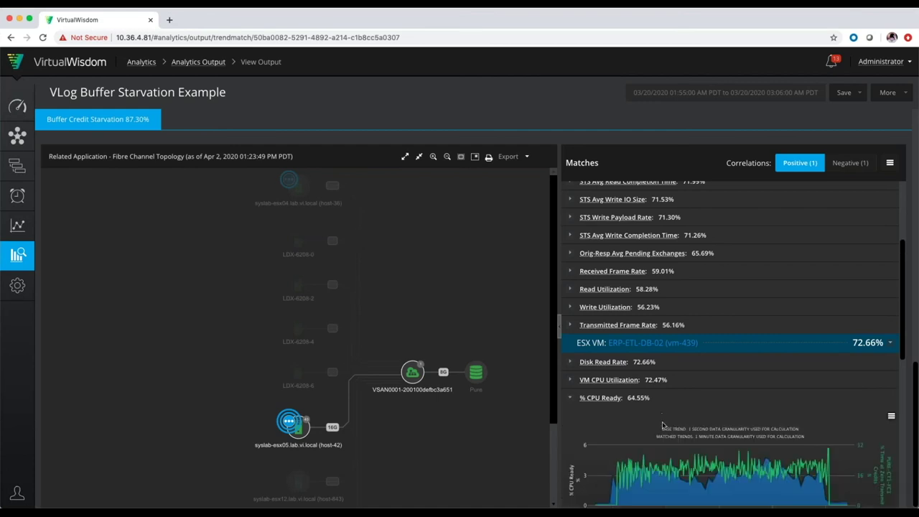
pyautogui.scroll(-1, 676, 443)
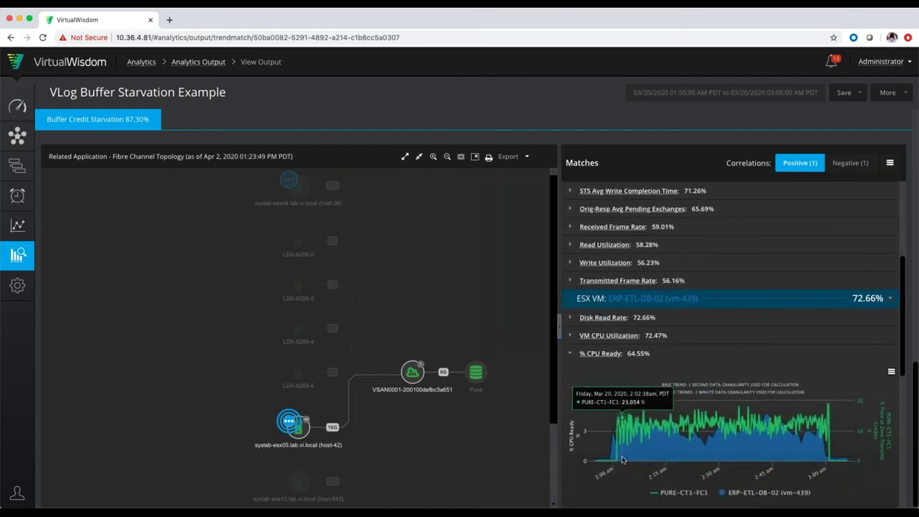